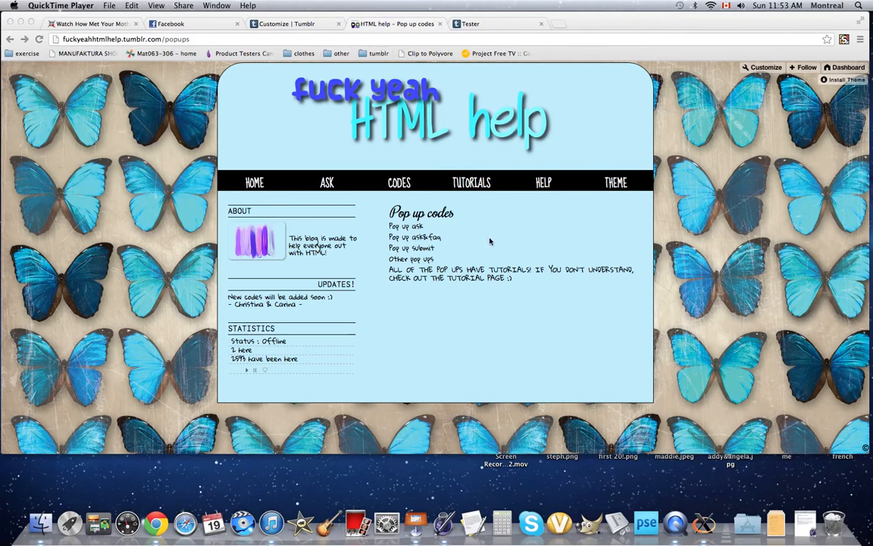
# From the CODES menu, go into the Pop ups collection and choose the 'Pop up submit' code.
pyautogui.click(436, 218)
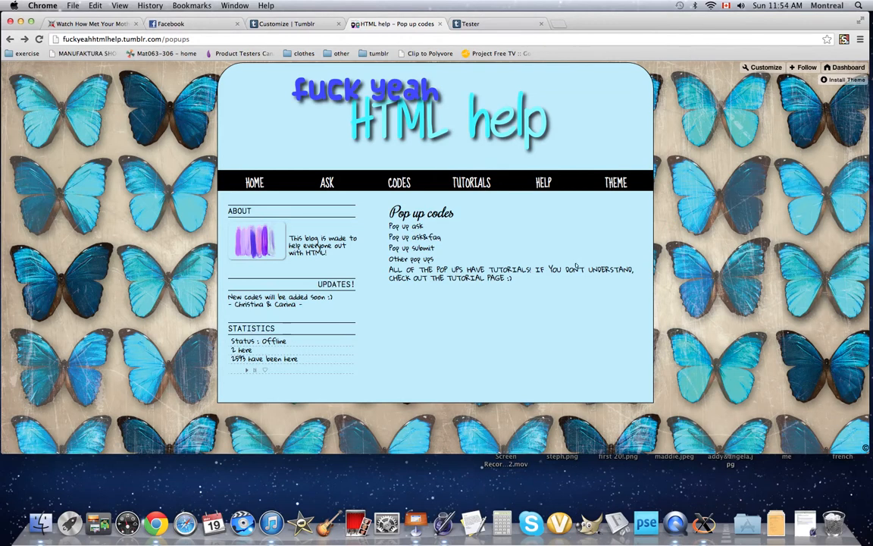
pyautogui.click(409, 184)
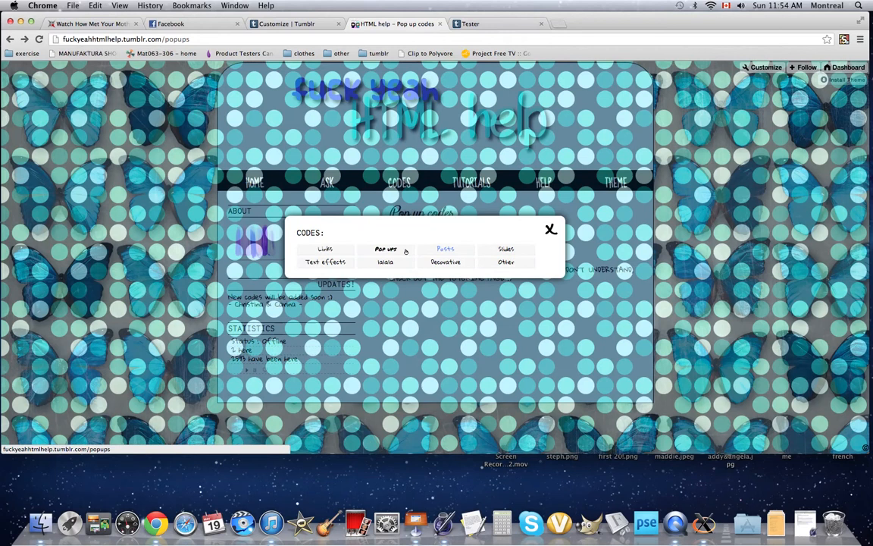
pyautogui.click(388, 248)
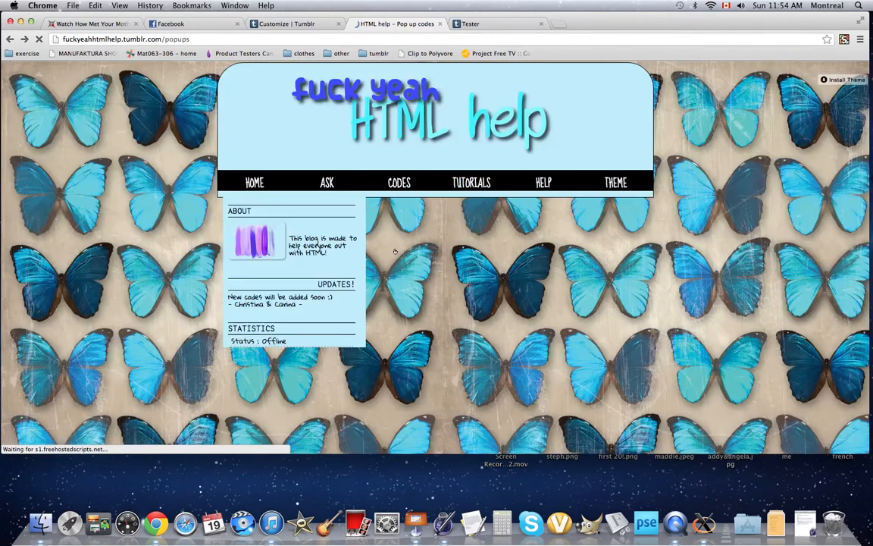
pyautogui.click(423, 247)
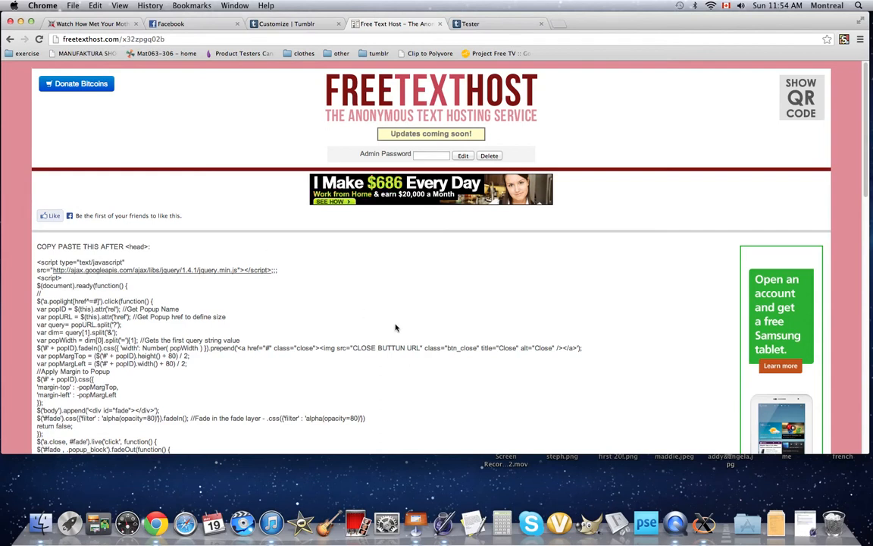
pyautogui.scroll(-10, 395, 327)
pyautogui.scroll(-8, 395, 329)
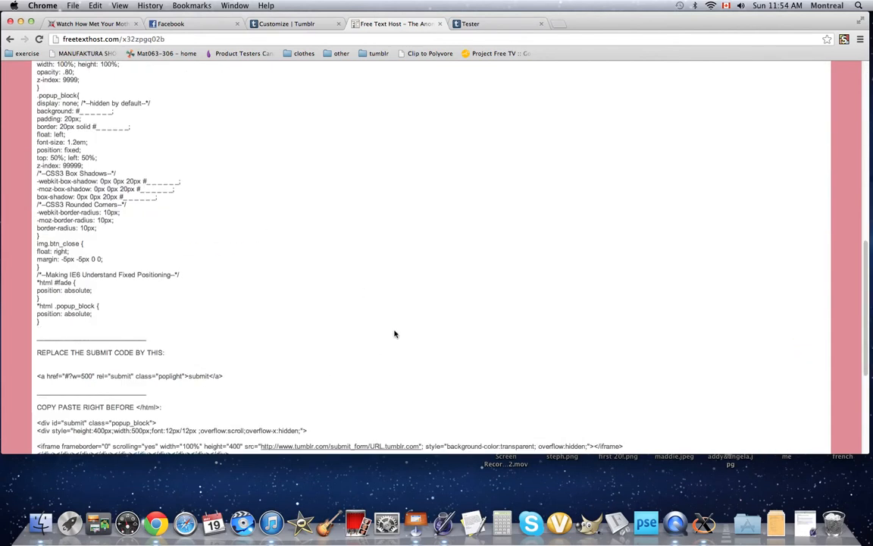
pyautogui.scroll(-8, 394, 334)
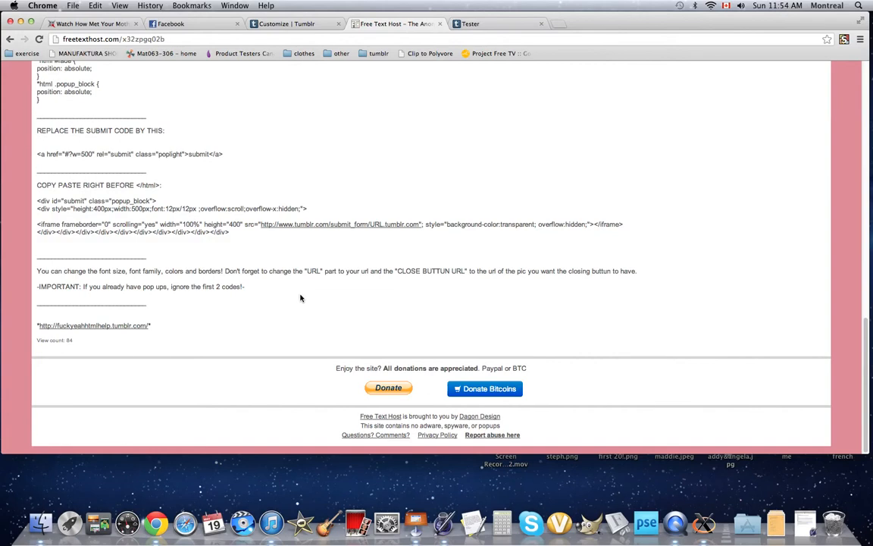
pyautogui.scroll(1, 301, 298)
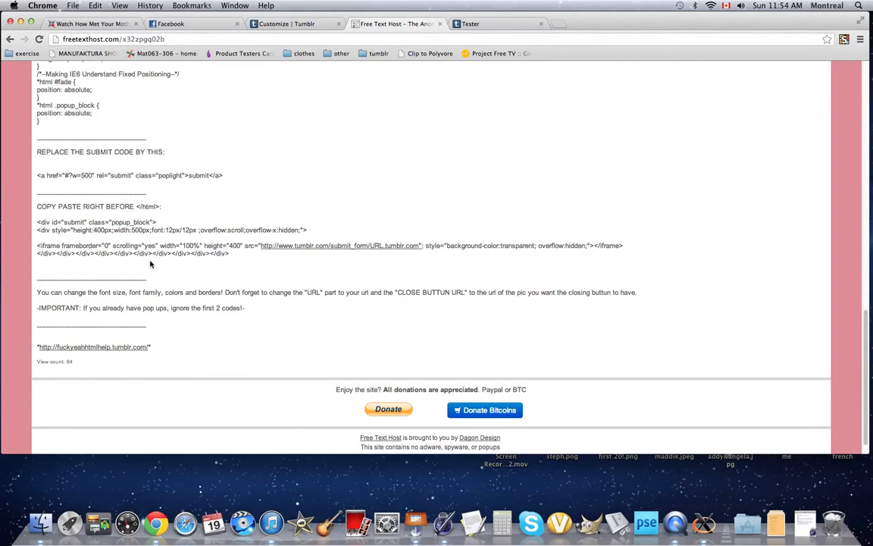
pyautogui.scroll(3, 237, 302)
pyautogui.scroll(3, 237, 301)
pyautogui.scroll(5, 237, 302)
pyautogui.scroll(5, 237, 302)
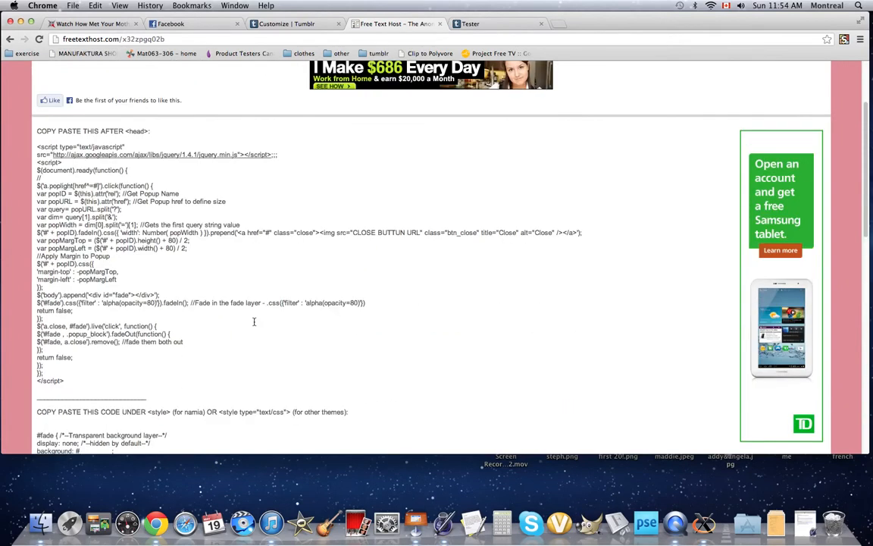
pyautogui.scroll(5, 237, 302)
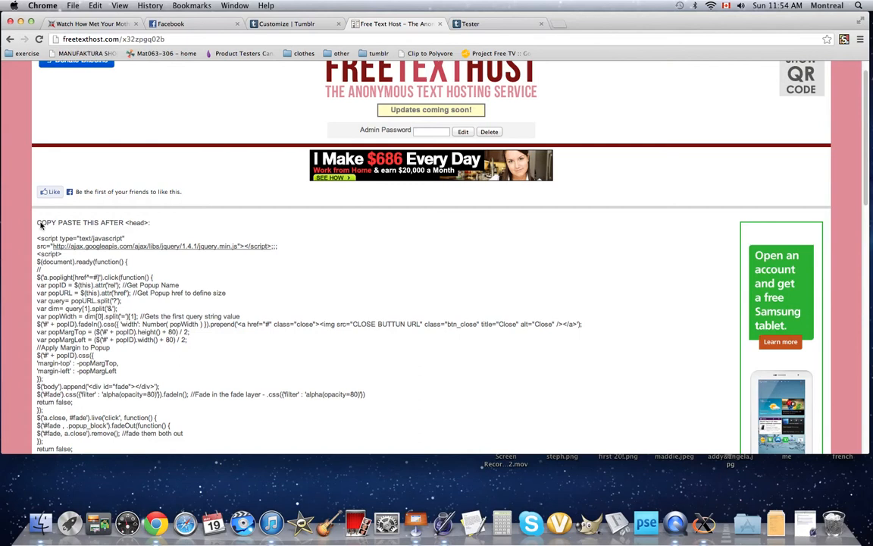
pyautogui.scroll(-10, 106, 250)
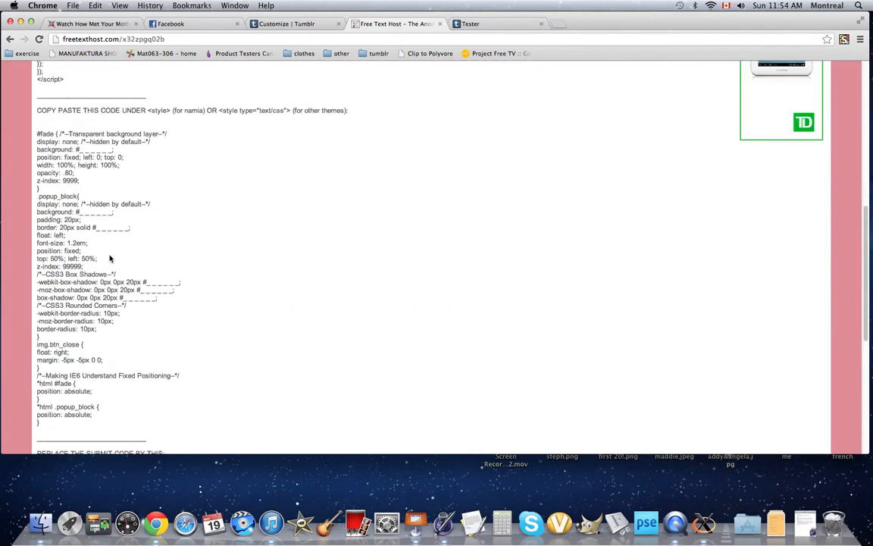
pyautogui.scroll(-4, 108, 258)
pyautogui.scroll(-5, 161, 288)
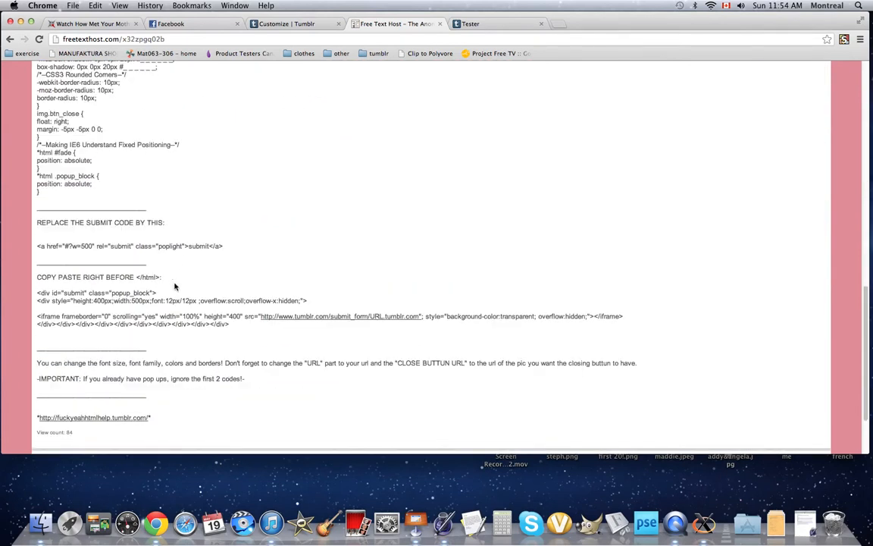
# Select the replacement submit link line under 'REPLACE THE SUBMIT CODE BY THIS'.
pyautogui.moveTo(232, 248); pyautogui.dragTo(2, 245)
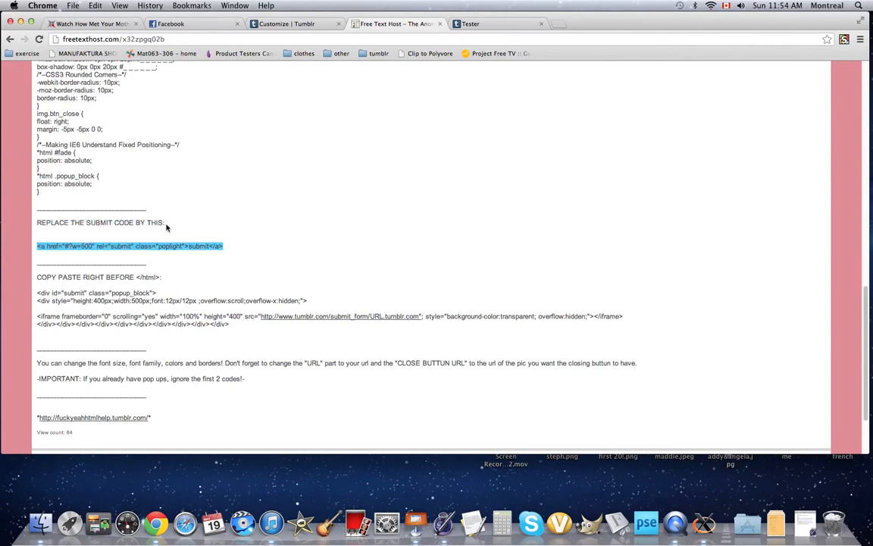
# Find the theme's href="/submit" link and paste the poplight popup link code over it.
pyautogui.click(298, 23)
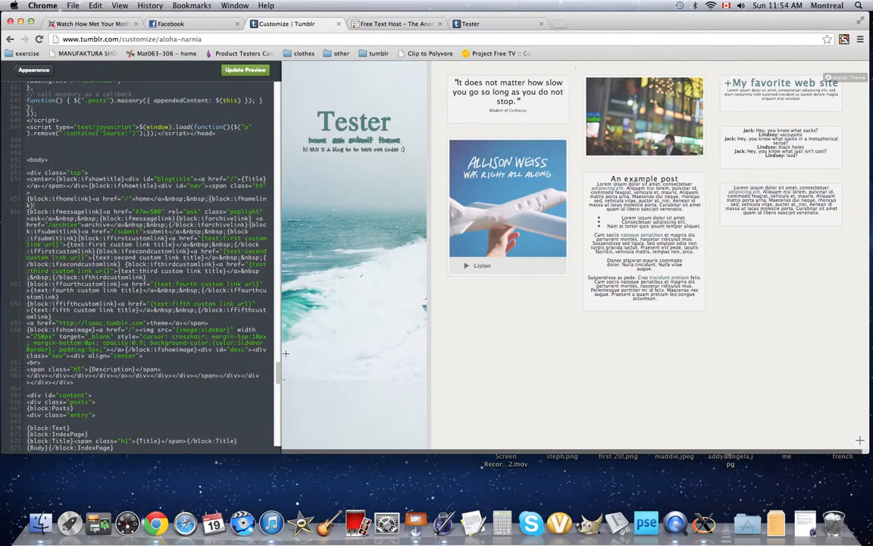
pyautogui.scroll(10, 251, 303)
pyautogui.scroll(10, 250, 189)
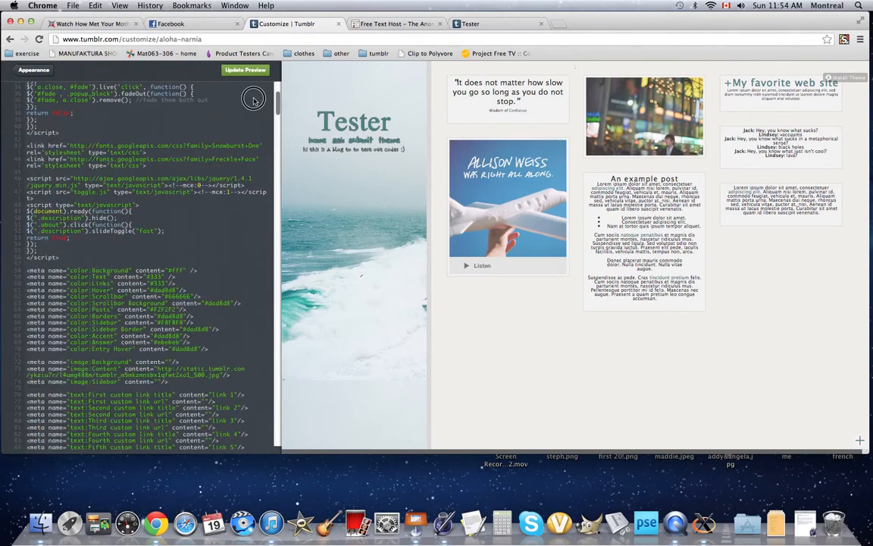
pyautogui.scroll(10, 254, 101)
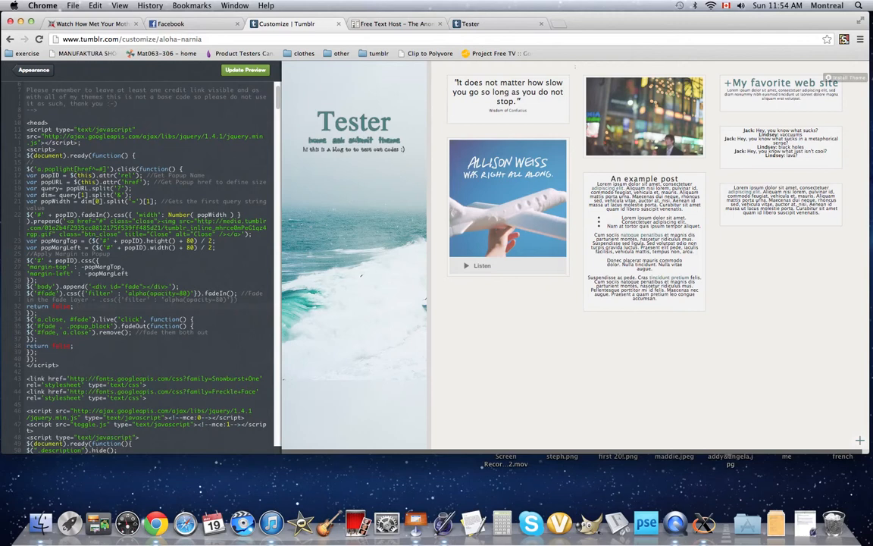
pyautogui.press('super+f')
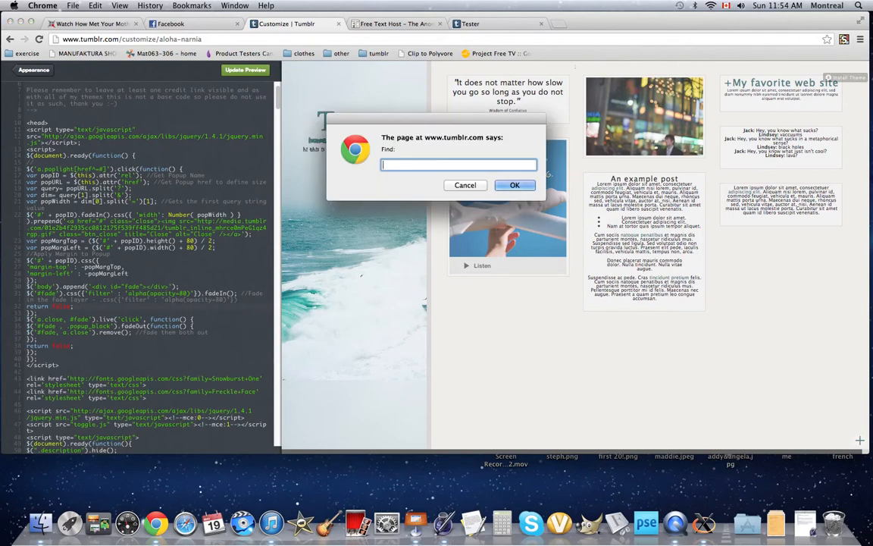
pyautogui.write('submit')
pyautogui.press('Return')
pyautogui.press('super+g')
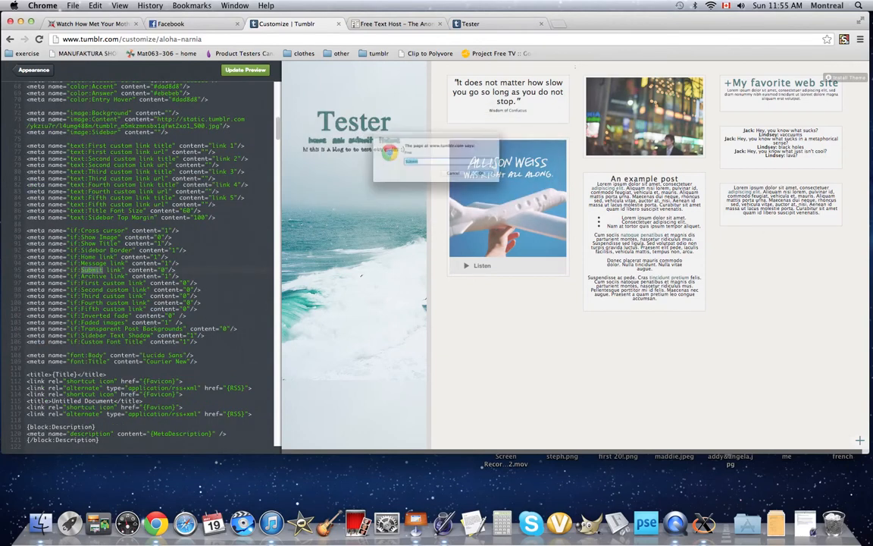
pyautogui.press('Return')
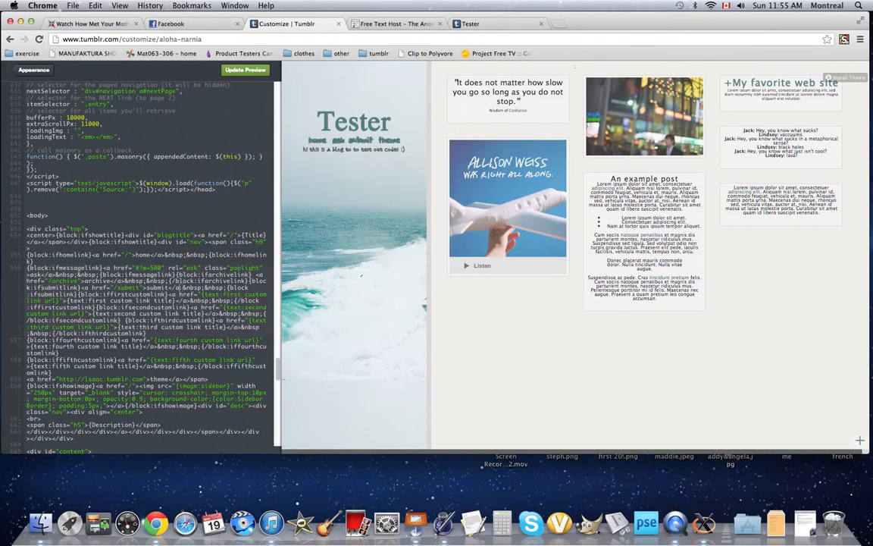
pyautogui.moveTo(112, 287); pyautogui.dragTo(82, 287)
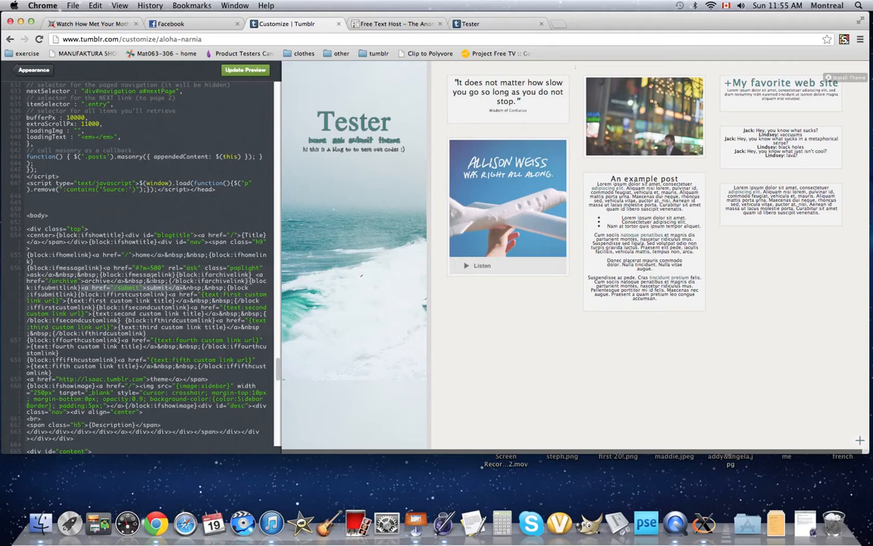
pyautogui.write('#?w=500" rel="submit" class="poplight')
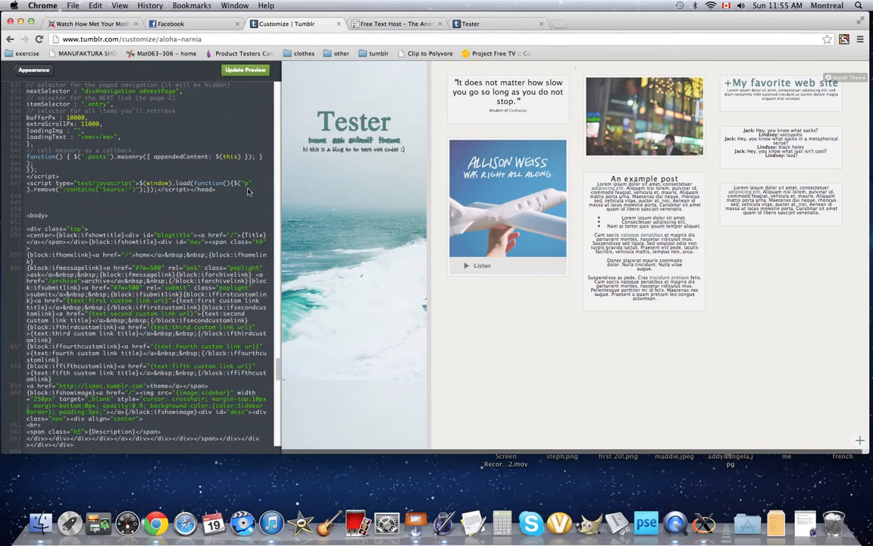
# Select the popup_block submit form code on the Free Text Host instructions page.
pyautogui.click(379, 24)
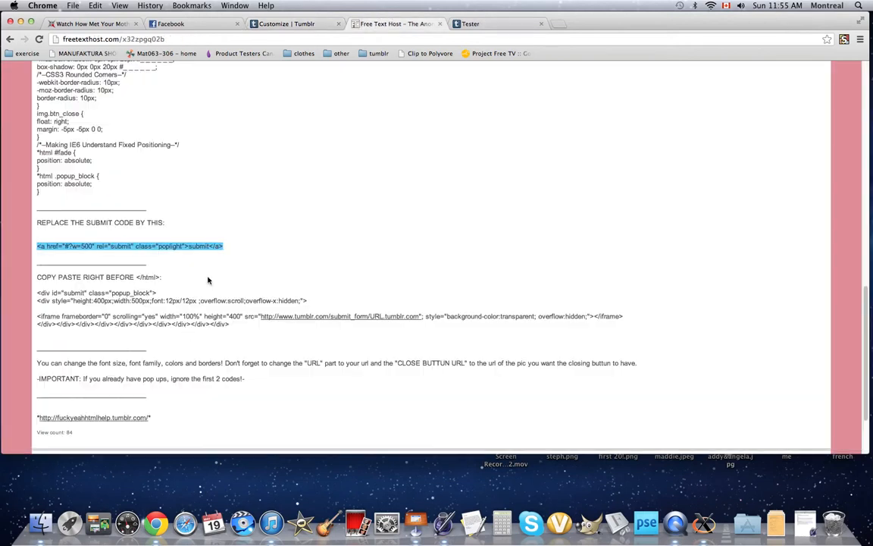
pyautogui.moveTo(230, 324); pyautogui.dragTo(22, 294)
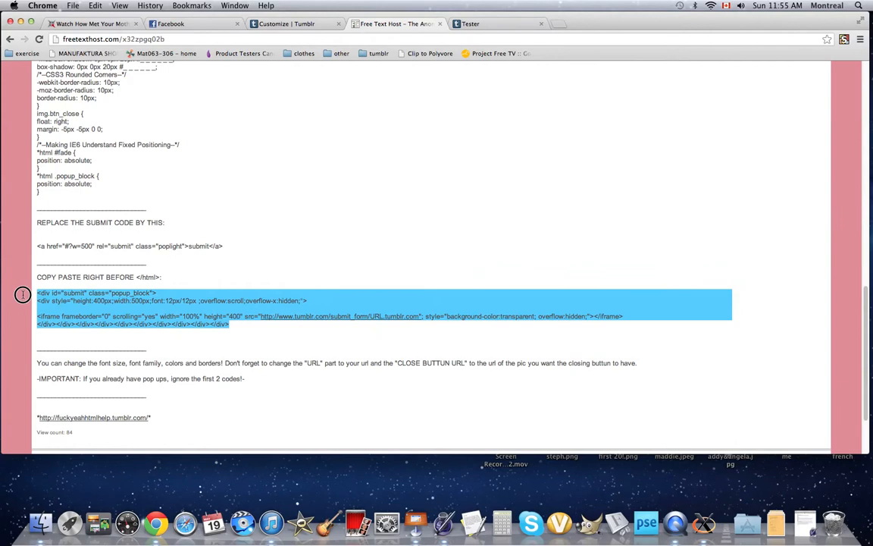
# Paste the popup_block form before </html>, point its URL at aloha-narnia, update the preview and save.
pyautogui.click(311, 24)
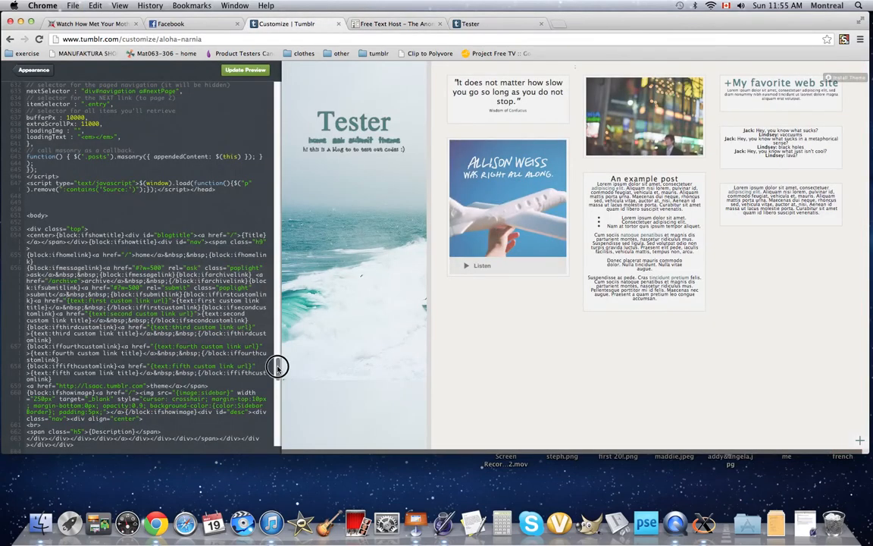
pyautogui.moveTo(277, 369); pyautogui.dragTo(278, 439)
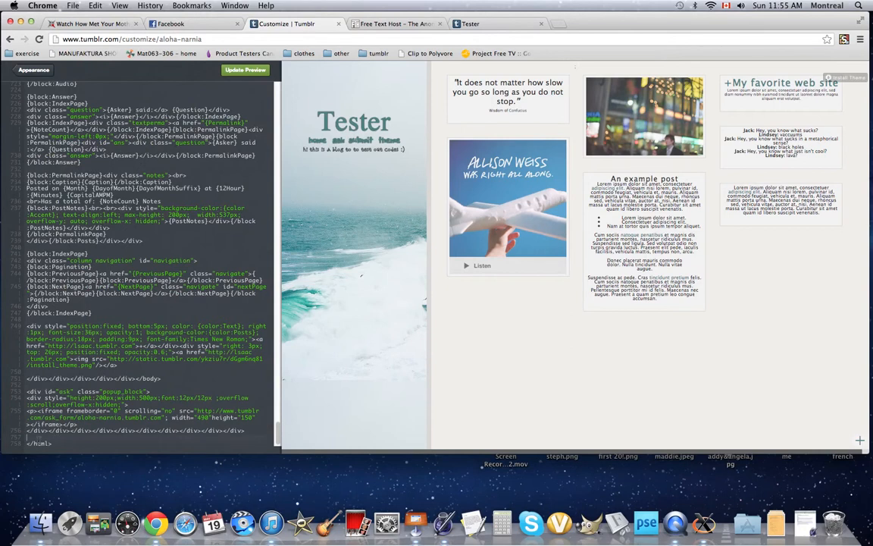
pyautogui.write('<div id="submit" class="popup_block"> <div style="height:400px;width:500px;font:12px/12px ;overflow:scroll;overflow-x:hidden;">  <iframe frameborder="0" scrolling="yes" width="100%" height="400" src="http://www.tumblr.com/submit_form/URL.tumblr.com"; style="background-color:transparent; overflow:hidden;"></iframe> </div></div></div></div></div></div></div></div></div></div>')
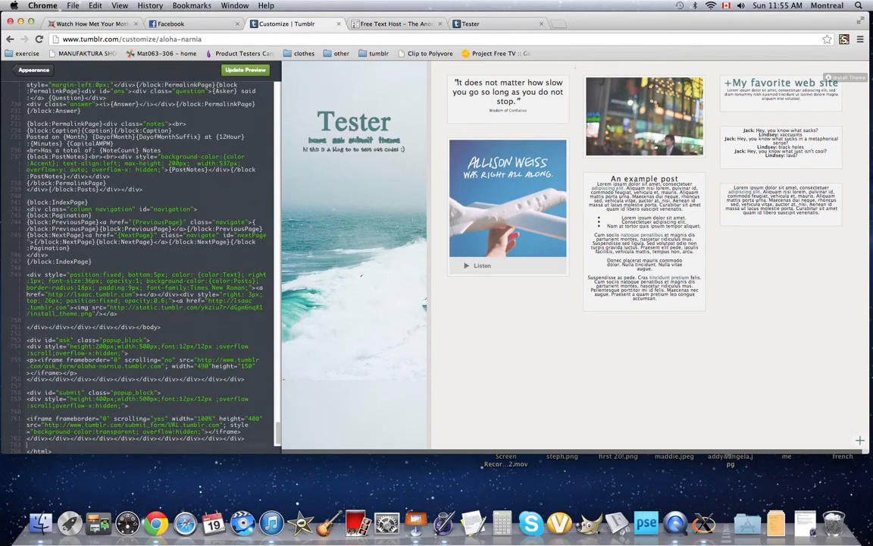
pyautogui.doubleClick(173, 425)
pyautogui.write('aloha')
pyautogui.write('-narnia')
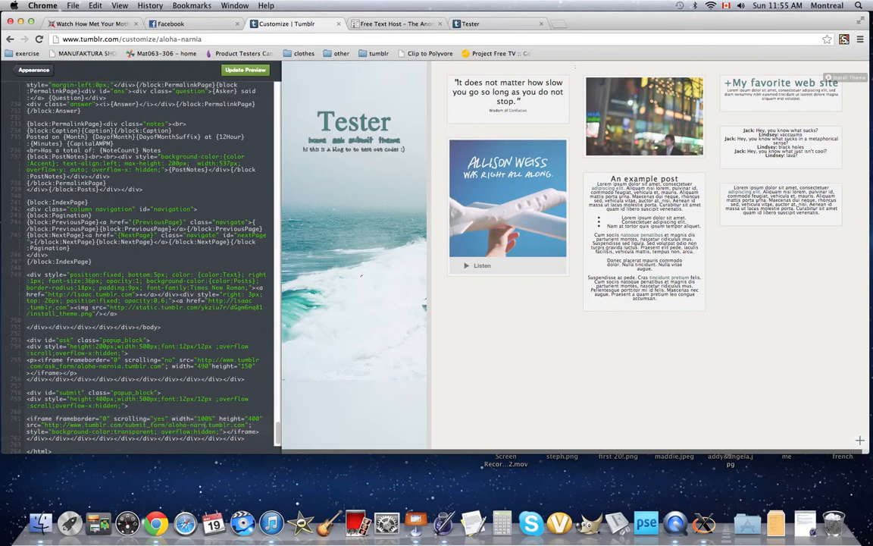
pyautogui.click(246, 70)
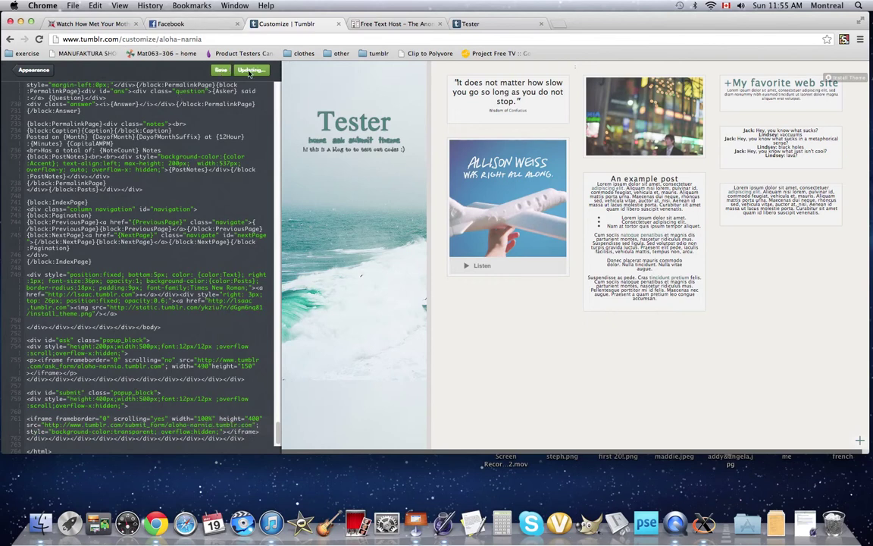
pyautogui.click(221, 70)
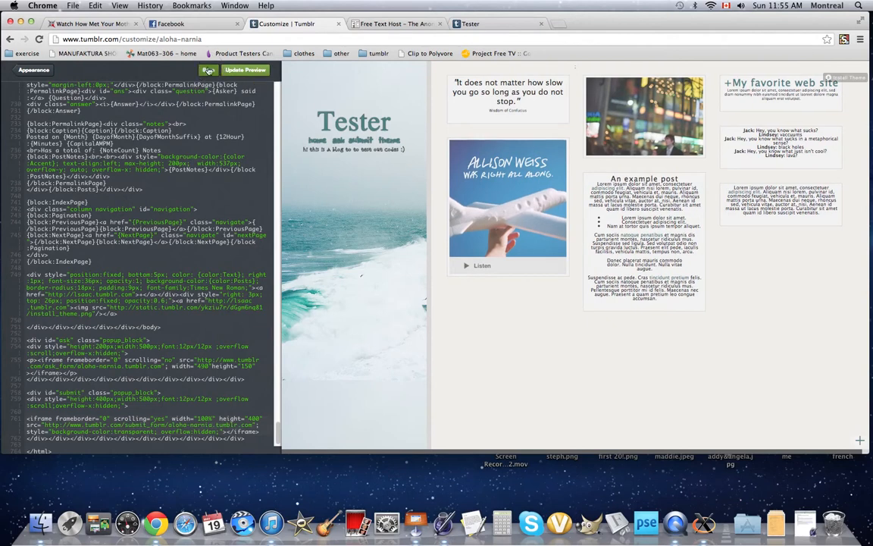
# Load aloha-narnia.tumblr.com and use its sidebar submit link to bring up the popup form.
pyautogui.click(247, 39)
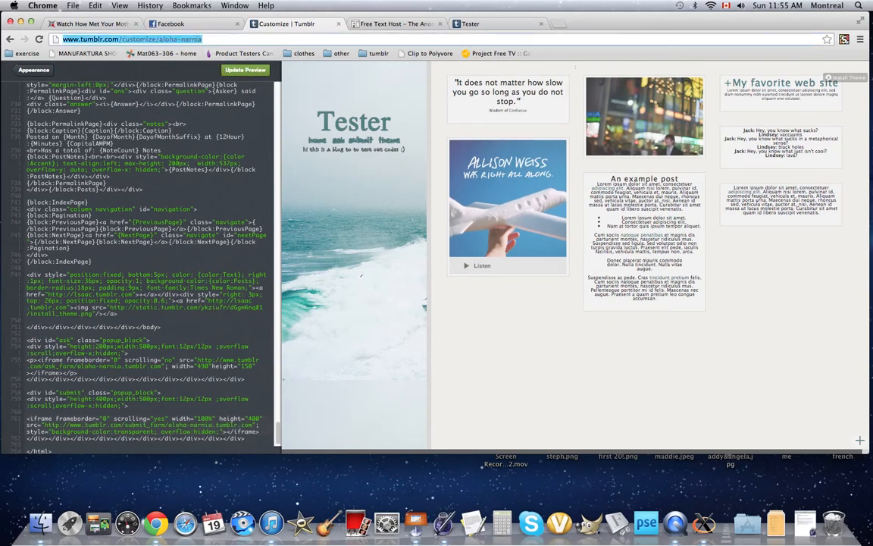
pyautogui.write('aloha')
pyautogui.press('Return')
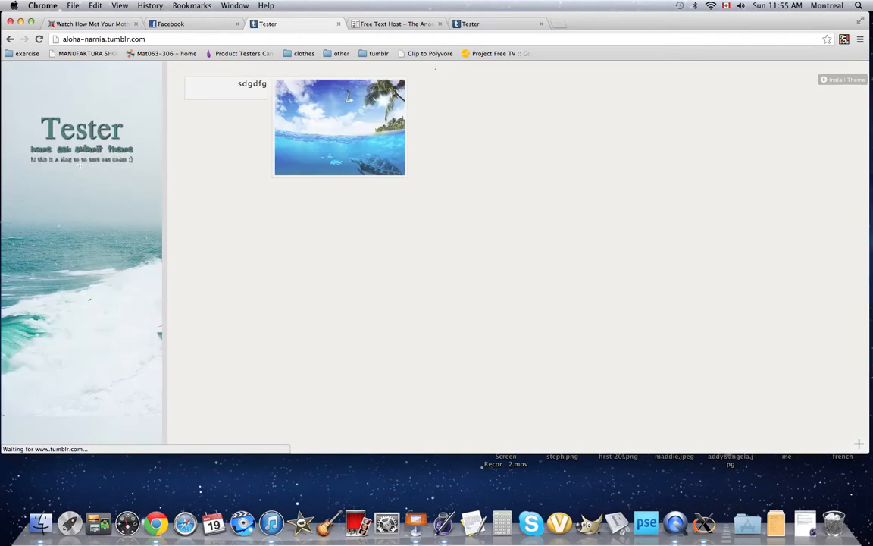
pyautogui.click(89, 149)
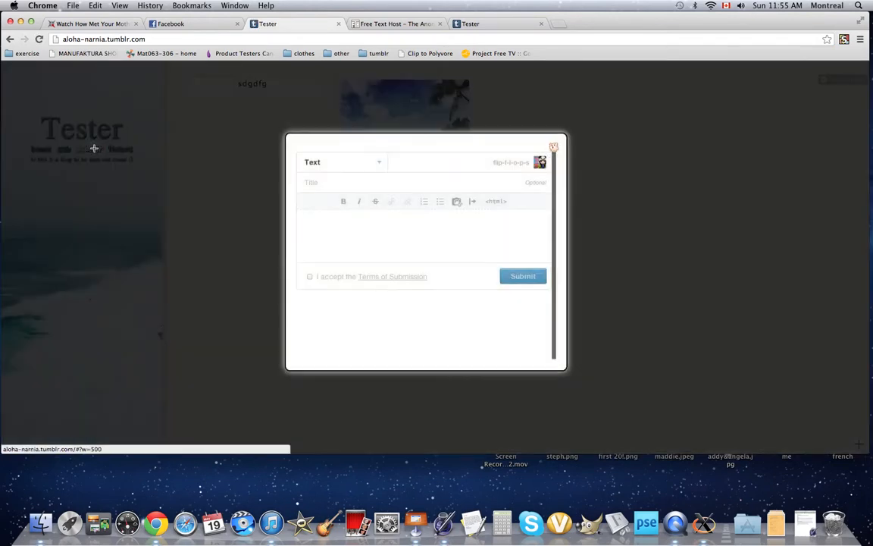